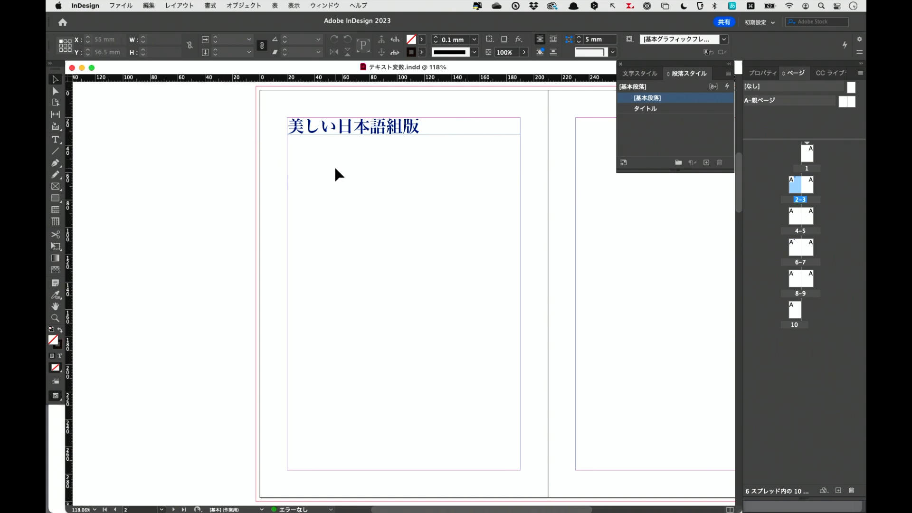
Examine which paragraph style is applied to the title text on page 2 and on page 6.
{"action": "double_click", "coordinate": [346, 126]}
{"action": "triple_click", "coordinate": [346, 126]}
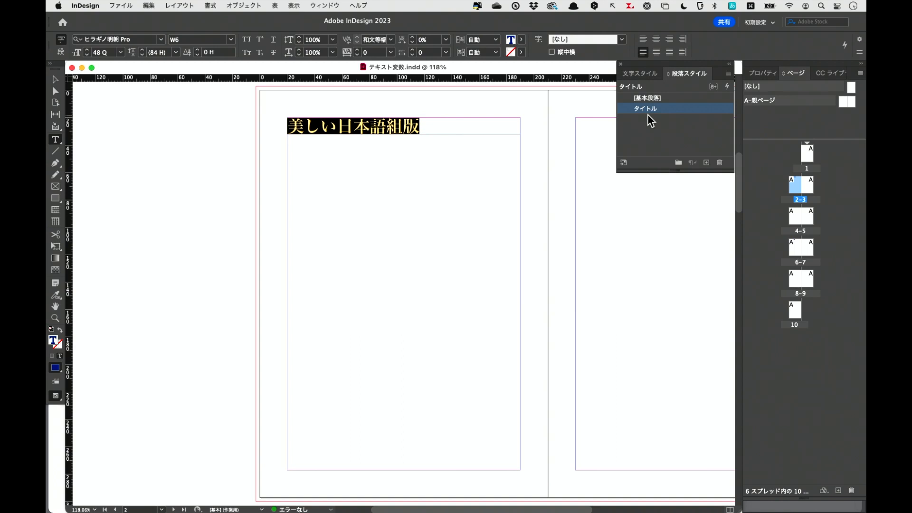
{"action": "double_click", "coordinate": [792, 252]}
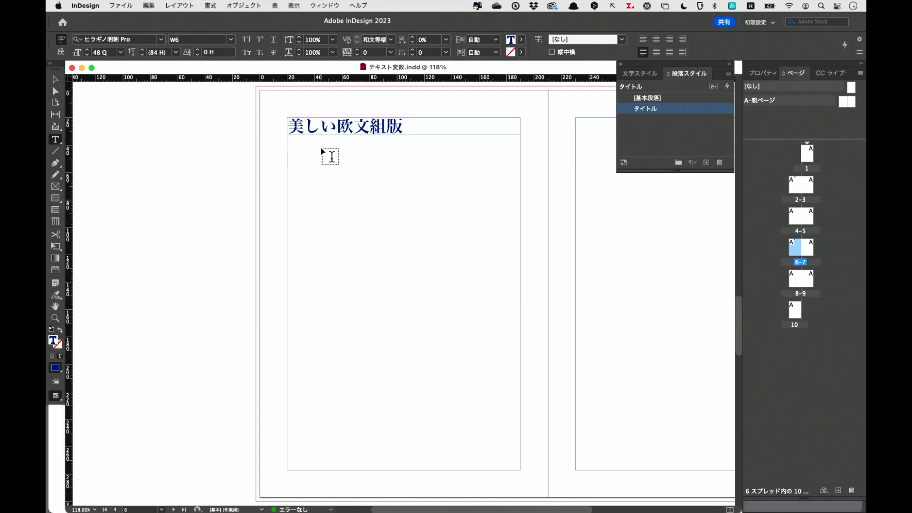
{"action": "triple_click", "coordinate": [326, 125]}
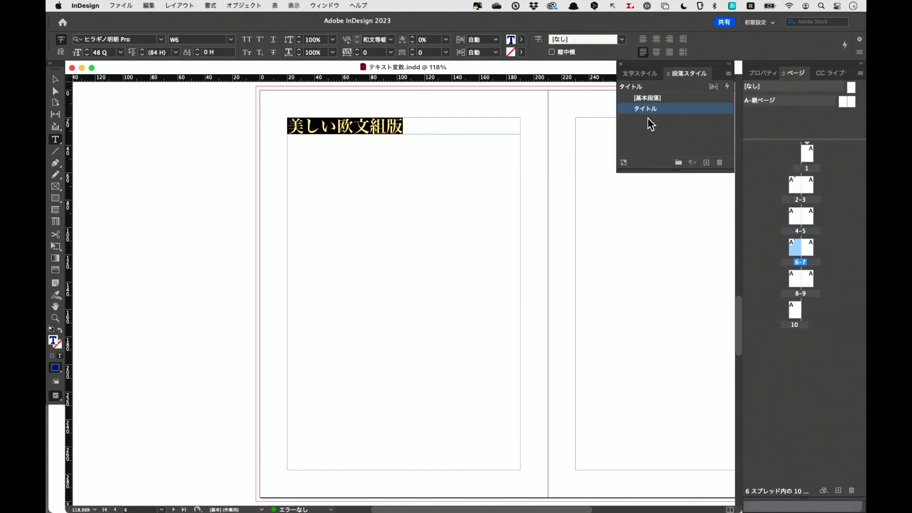
{"action": "left_click", "coordinate": [54, 80]}
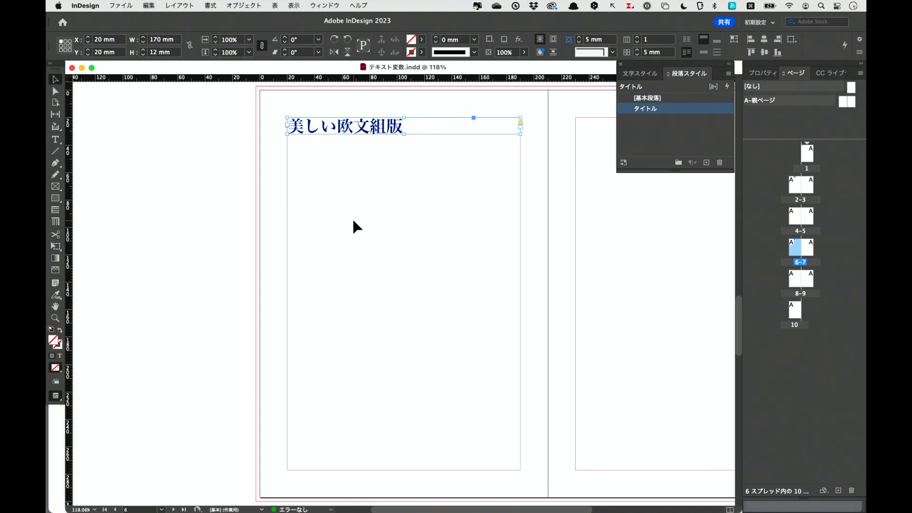
{"action": "left_click", "coordinate": [353, 221]}
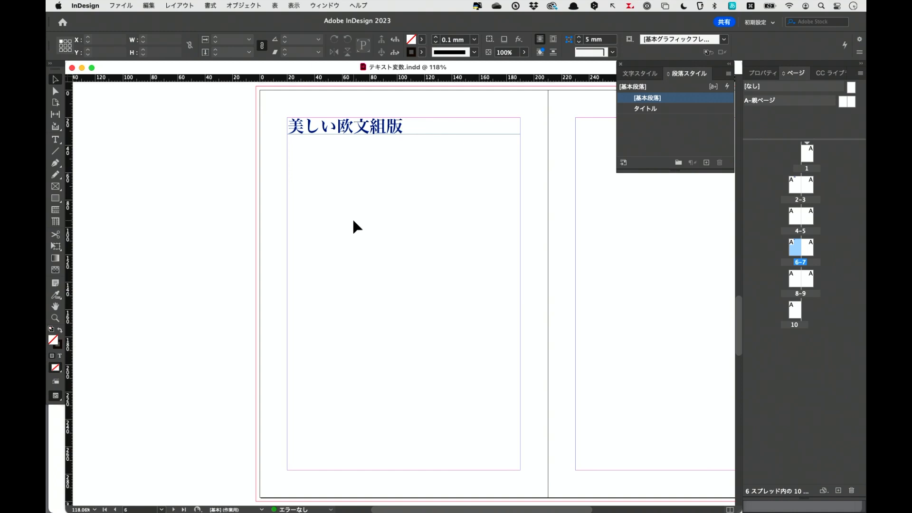
Edit the ランニングヘッド・柱 text variable so that it uses the タイトル paragraph style.
{"action": "left_click", "coordinate": [210, 5]}
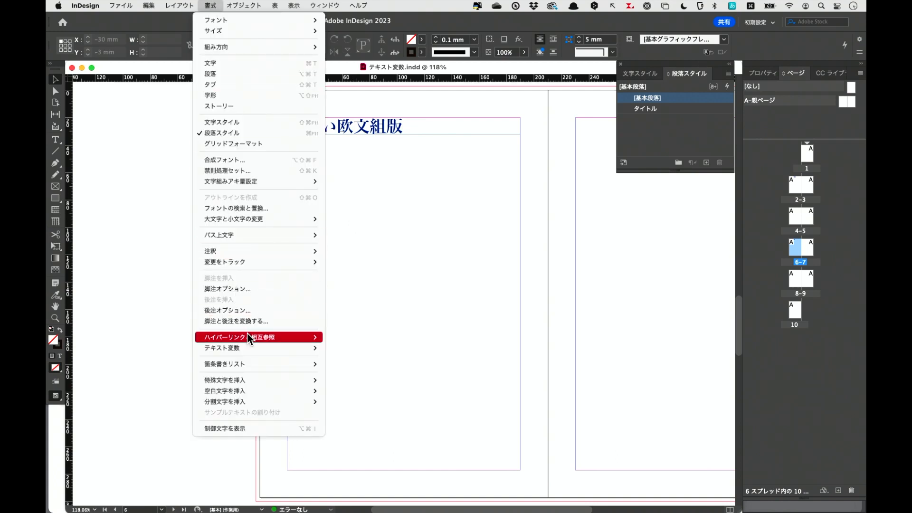
{"action": "mouse_move", "coordinate": [257, 352]}
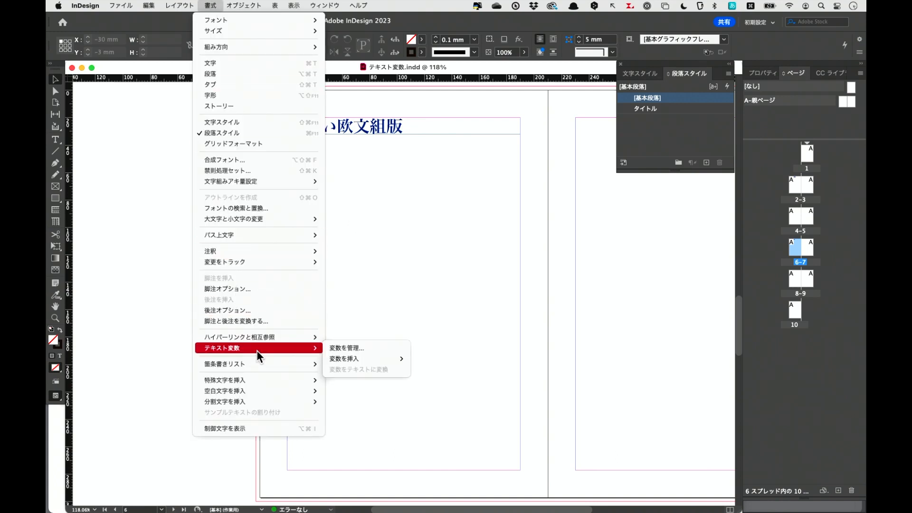
{"action": "left_click", "coordinate": [376, 350]}
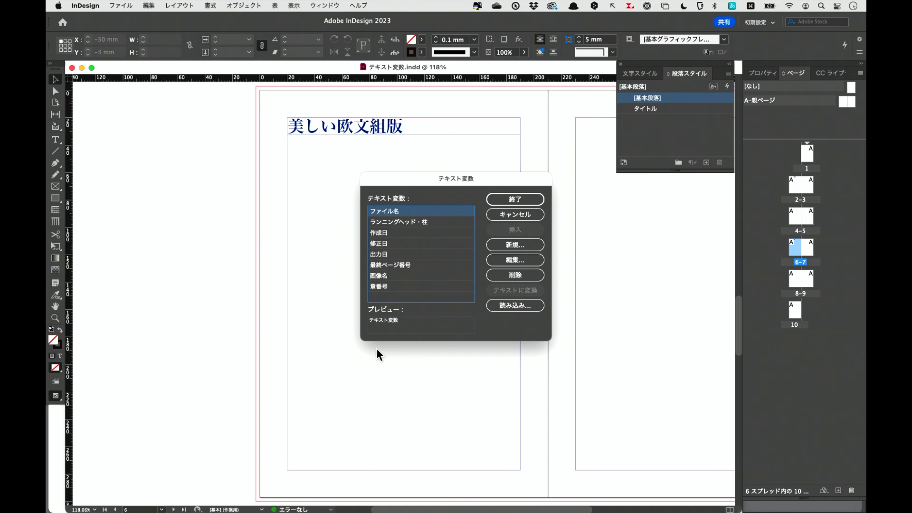
{"action": "left_click", "coordinate": [441, 222]}
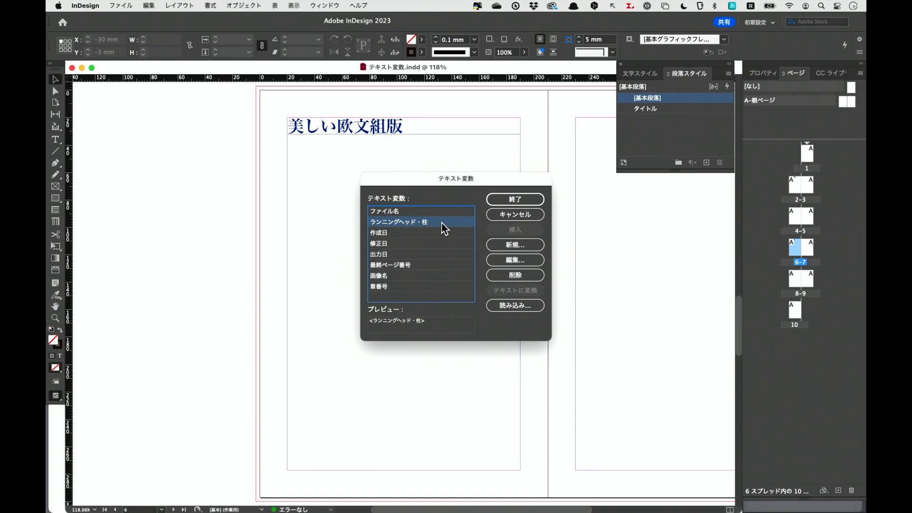
{"action": "left_click_drag", "start_coordinate": [360, 212], "coordinate": [451, 234]}
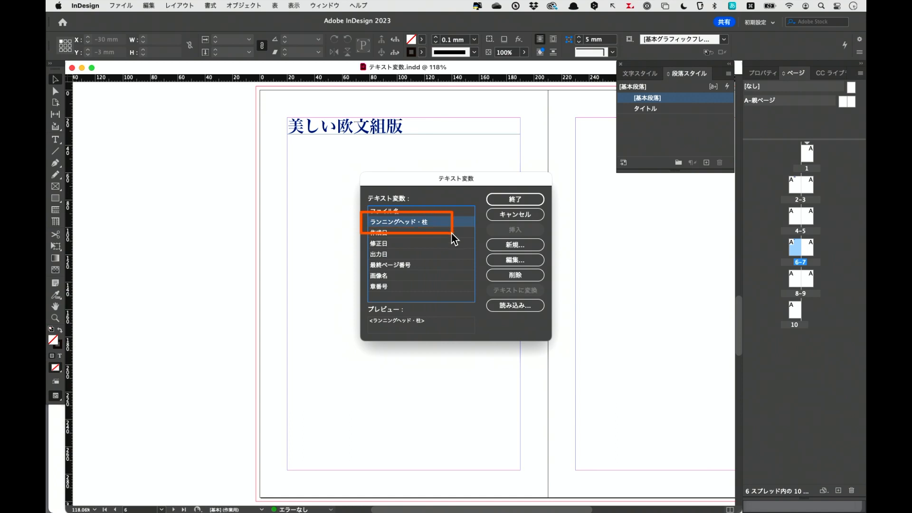
{"action": "left_click", "coordinate": [523, 263]}
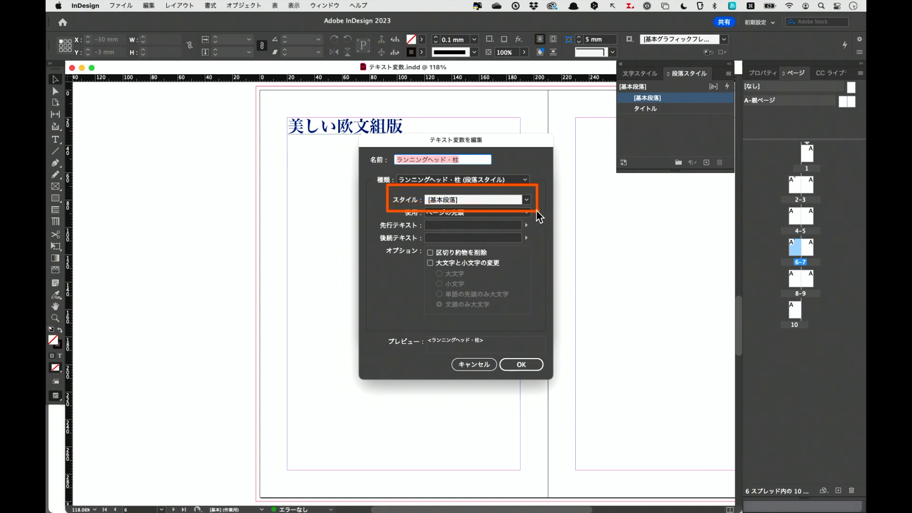
{"action": "left_click", "coordinate": [527, 200]}
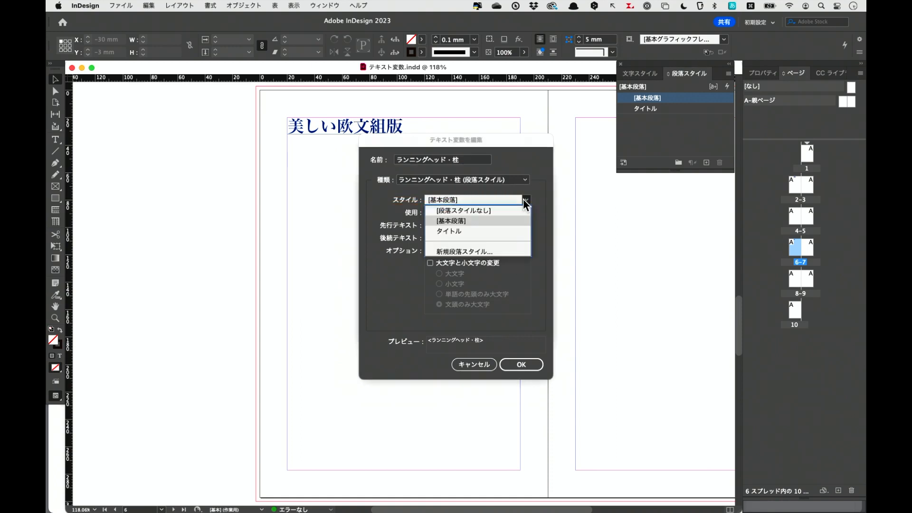
{"action": "left_click", "coordinate": [506, 231]}
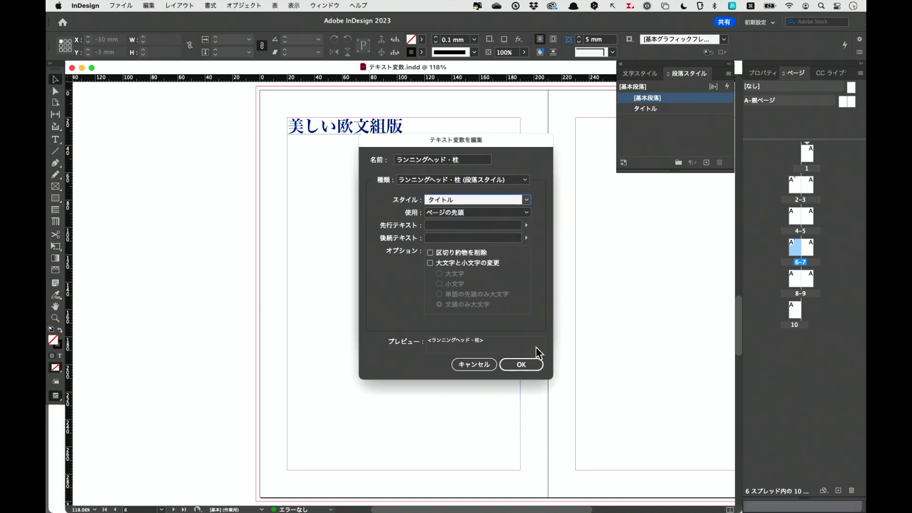
{"action": "left_click", "coordinate": [523, 365]}
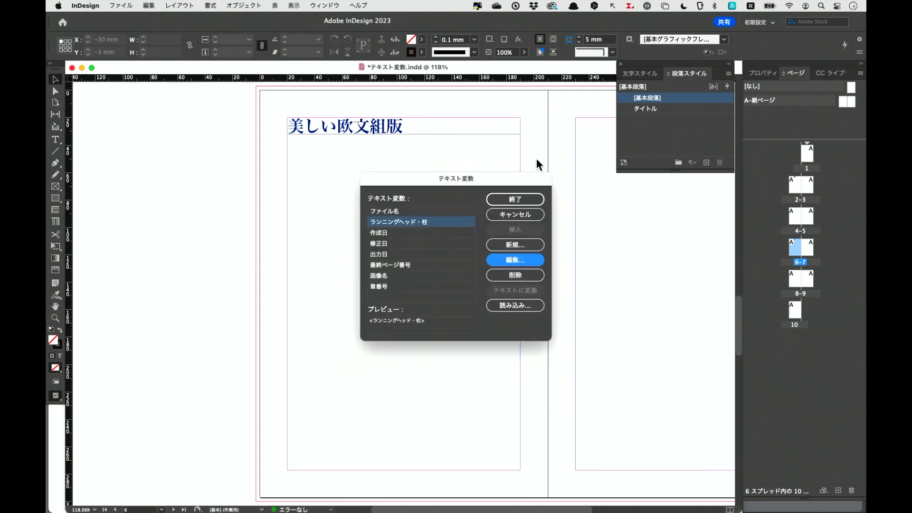
{"action": "left_click", "coordinate": [515, 202]}
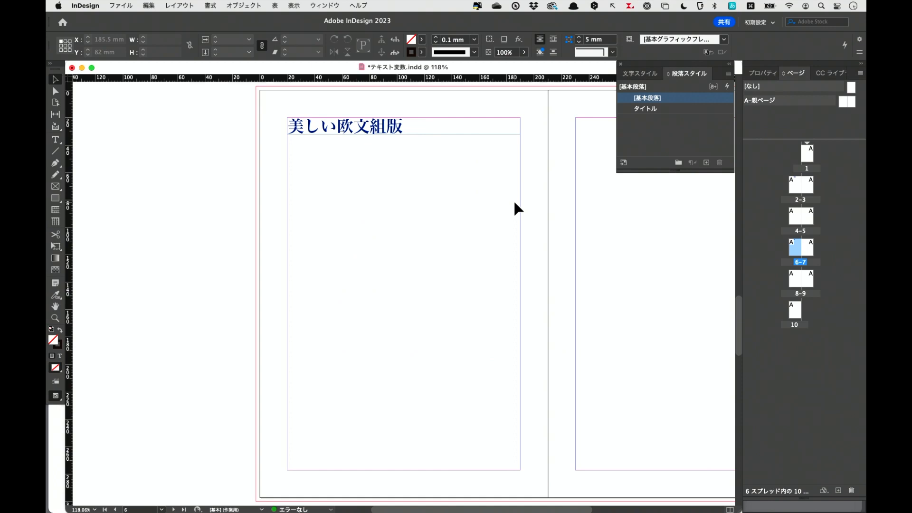
On A-親ページ, draw a text frame about 200 × 12 mm above the left page's margin area and insert the ランニングヘッド・柱 variable.
{"action": "double_click", "coordinate": [760, 105]}
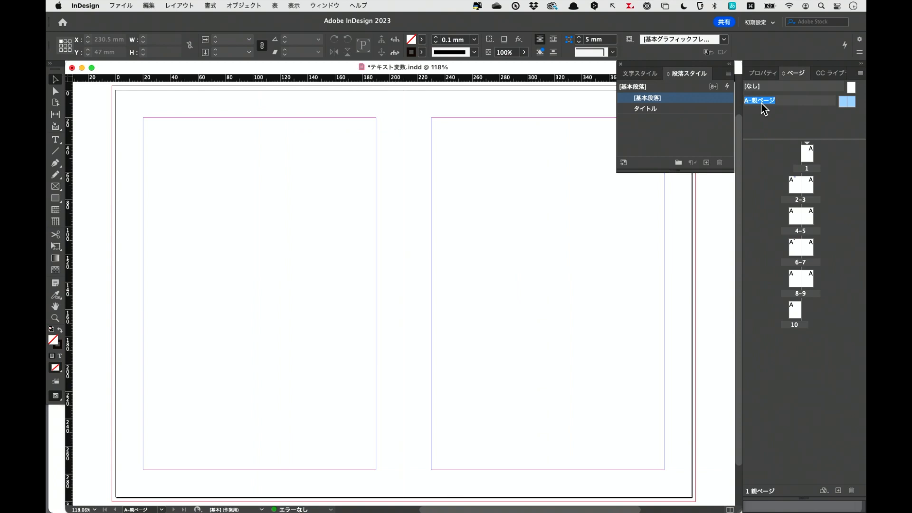
{"action": "left_click", "coordinate": [59, 139]}
{"action": "left_click_drag", "start_coordinate": [122, 95], "coordinate": [394, 111]}
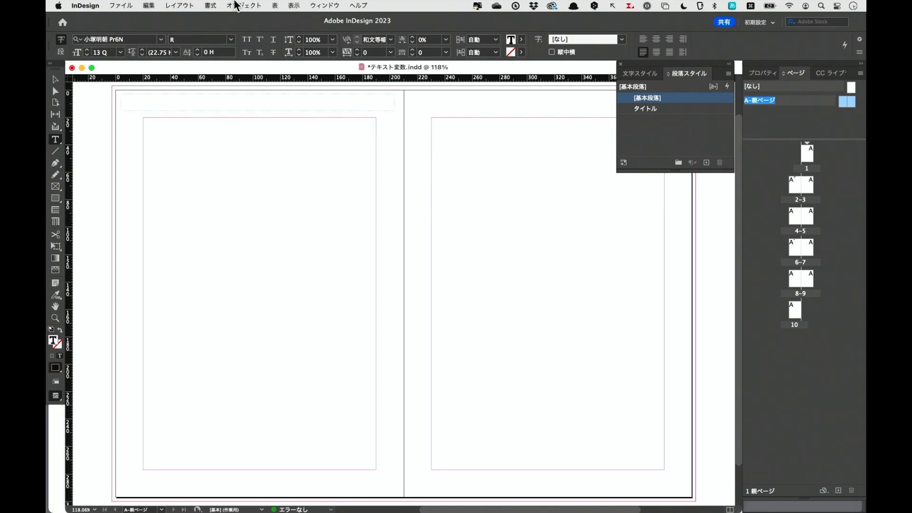
{"action": "left_click", "coordinate": [210, 6]}
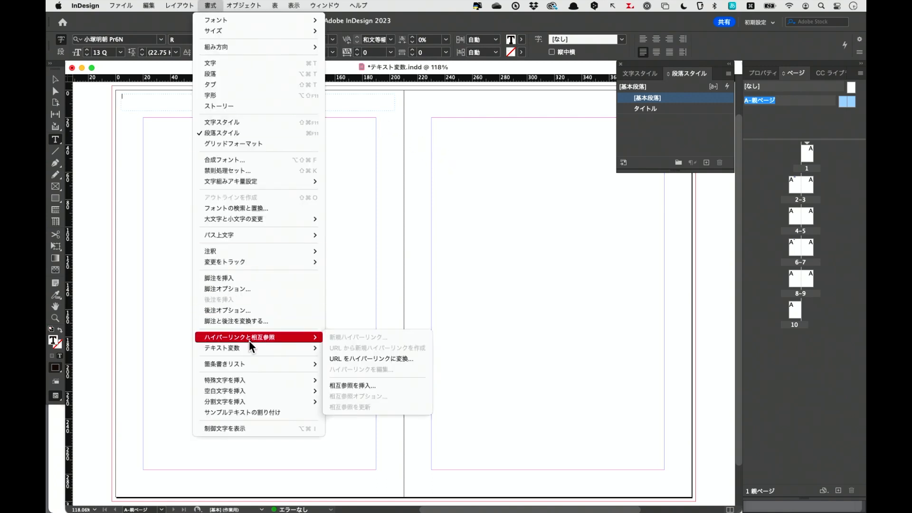
{"action": "mouse_move", "coordinate": [249, 347]}
{"action": "mouse_move", "coordinate": [381, 361]}
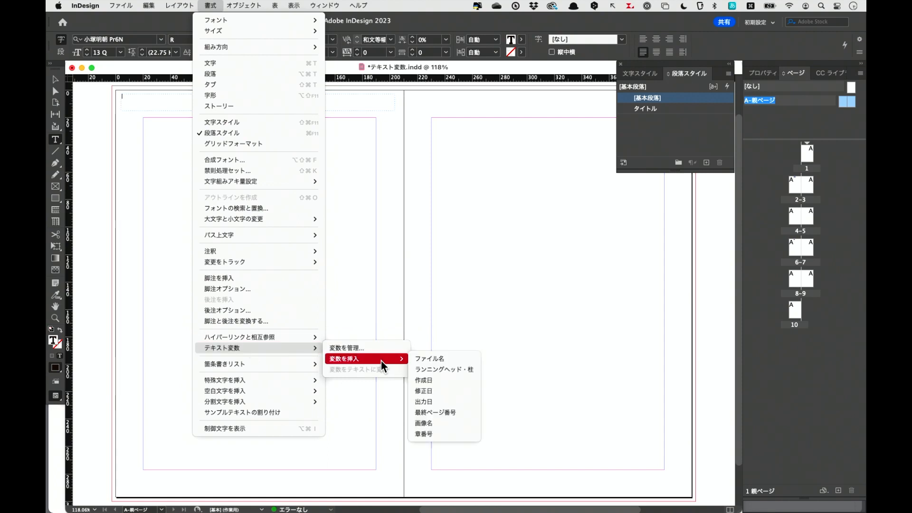
{"action": "left_click", "coordinate": [468, 371]}
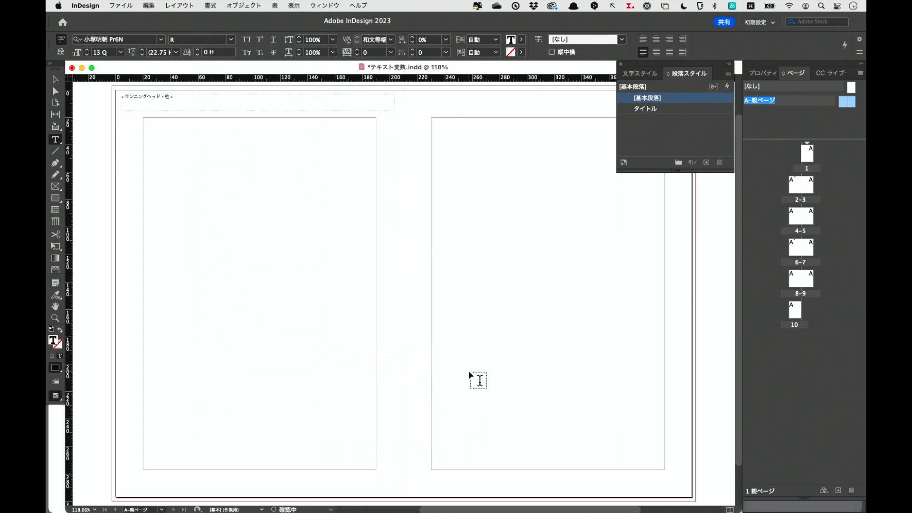
Format the running head variable text on the parent page in 凸版文久ゴシック at 20 Q.
{"action": "left_click", "coordinate": [55, 317]}
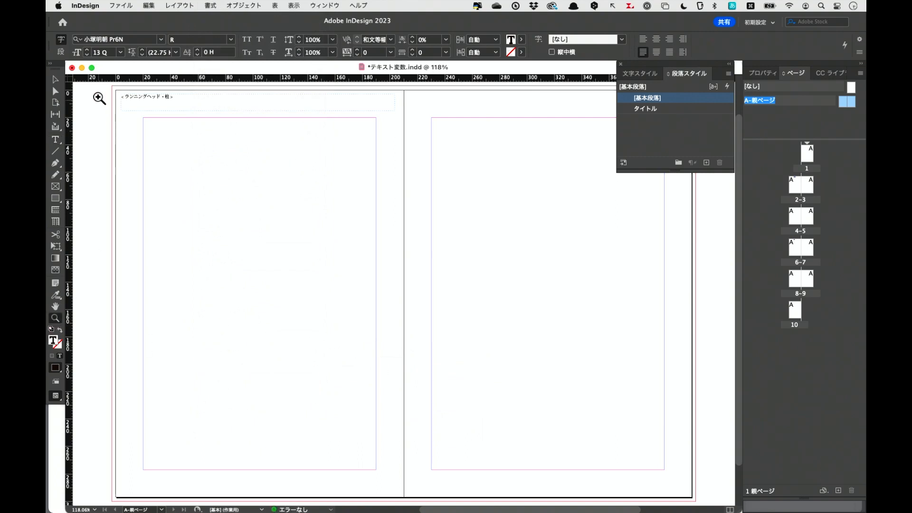
{"action": "left_click_drag", "start_coordinate": [98, 89], "coordinate": [245, 143]}
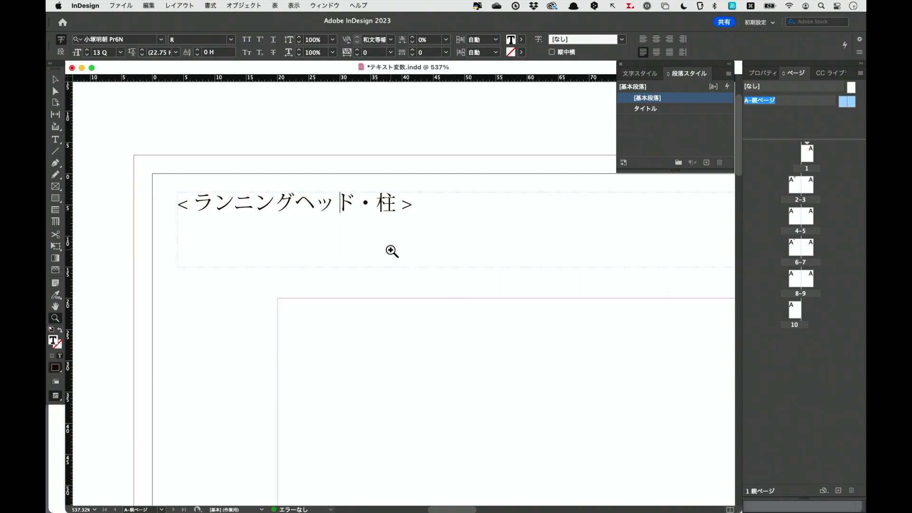
{"action": "key", "text": "shift+Left"}
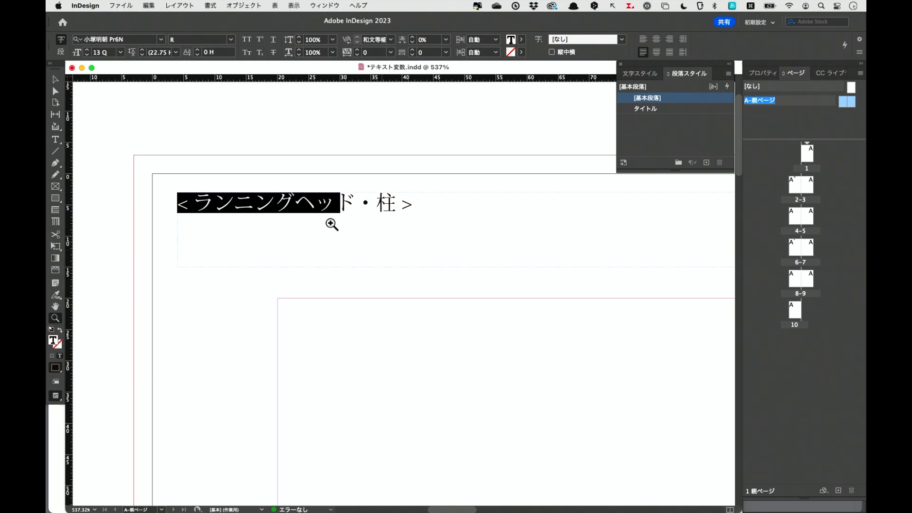
{"action": "left_click", "coordinate": [55, 139]}
{"action": "left_click", "coordinate": [314, 209]}
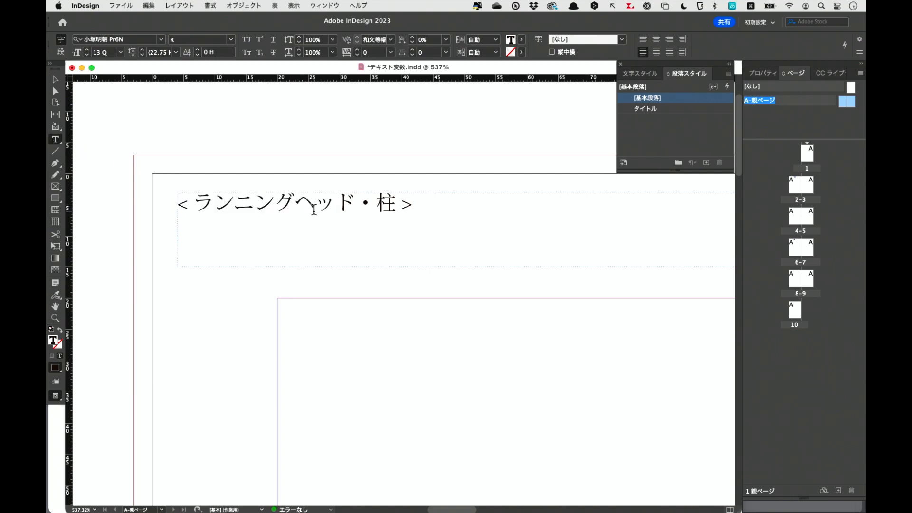
{"action": "double_click", "coordinate": [314, 208]}
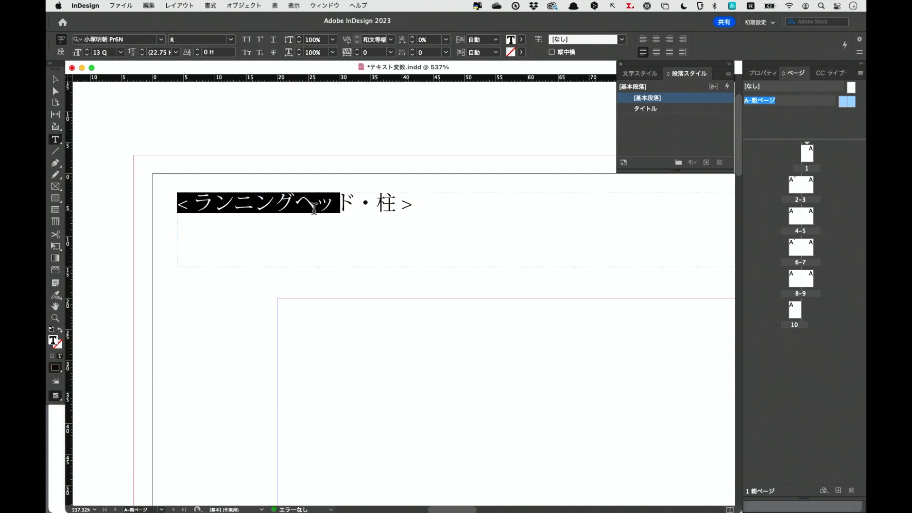
{"action": "left_click", "coordinate": [162, 40]}
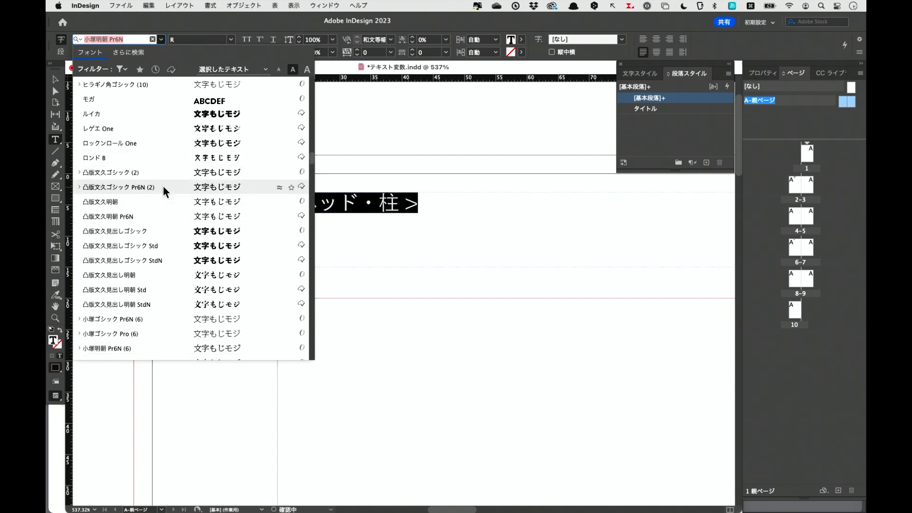
{"action": "left_click", "coordinate": [163, 172]}
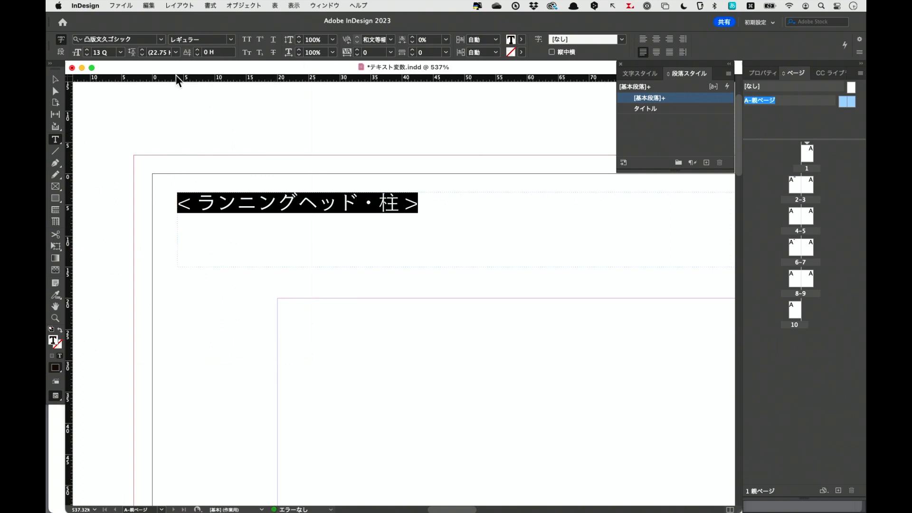
{"action": "left_click", "coordinate": [80, 51]}
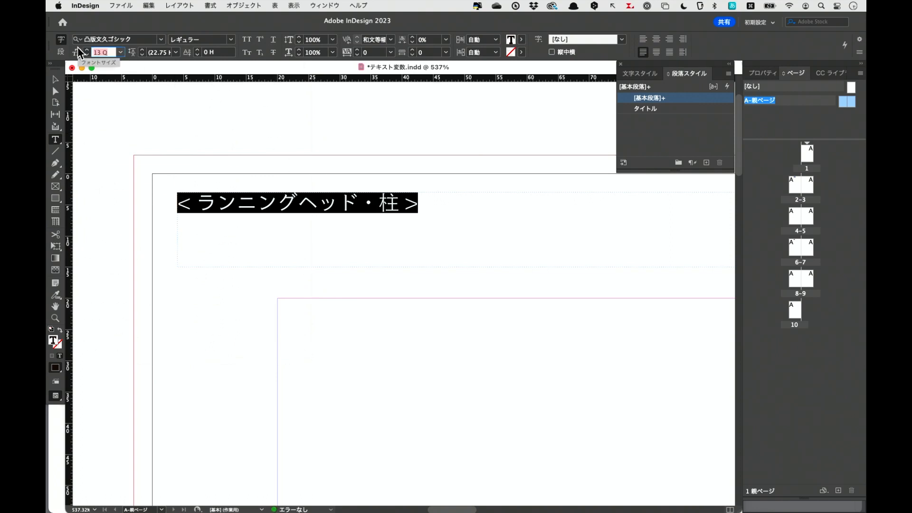
{"action": "type", "text": "20"}
{"action": "key", "text": "Tab"}
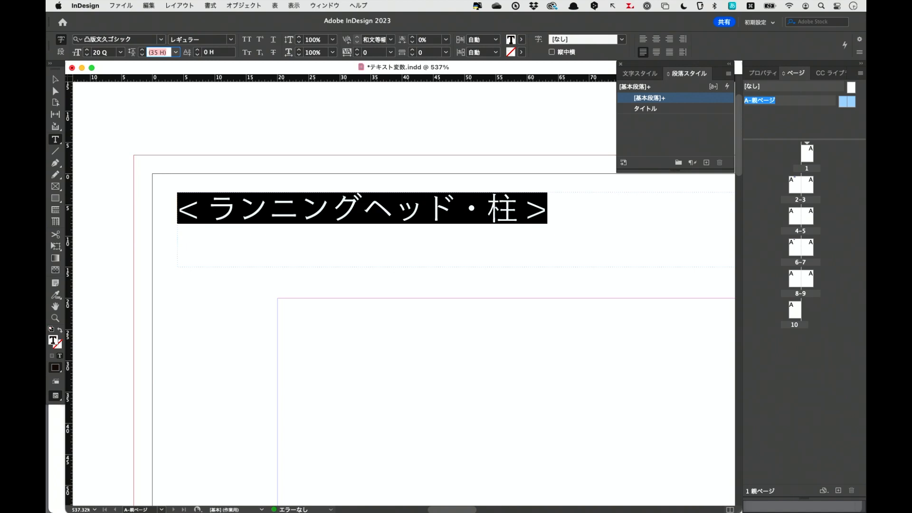
Move the running head's text frame to X 5 mm, Y 5 mm.
{"action": "left_click", "coordinate": [54, 78]}
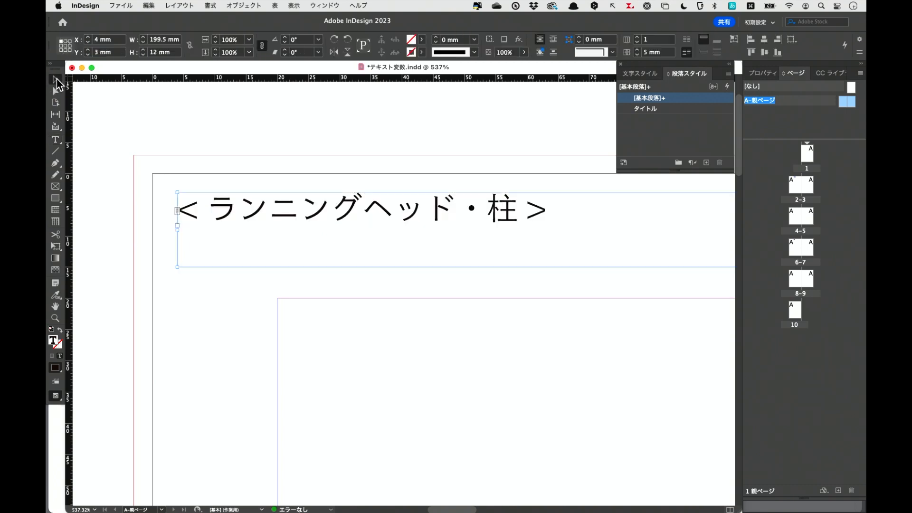
{"action": "left_click", "coordinate": [88, 37]}
{"action": "left_click", "coordinate": [88, 50]}
{"action": "left_click", "coordinate": [89, 49]}
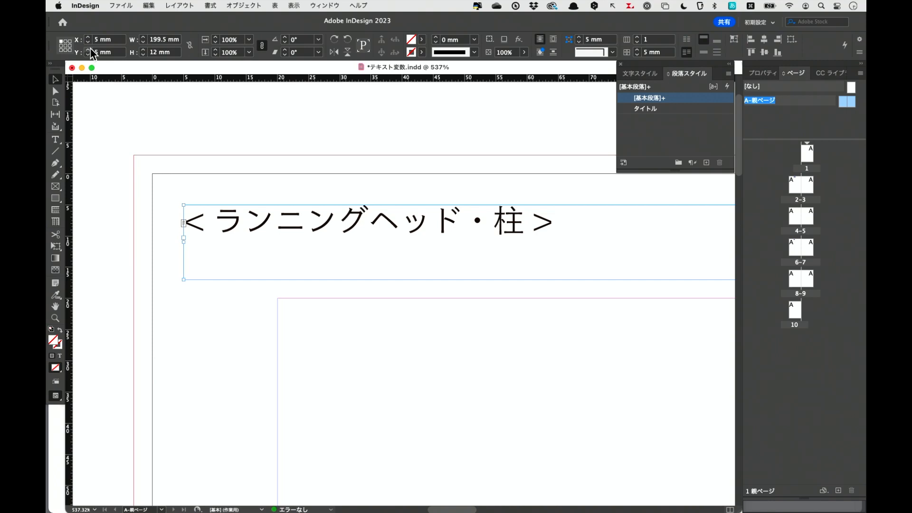
Compare the running head with the section title on page 2 and on the following spreads through page 6.
{"action": "key", "text": "super+0"}
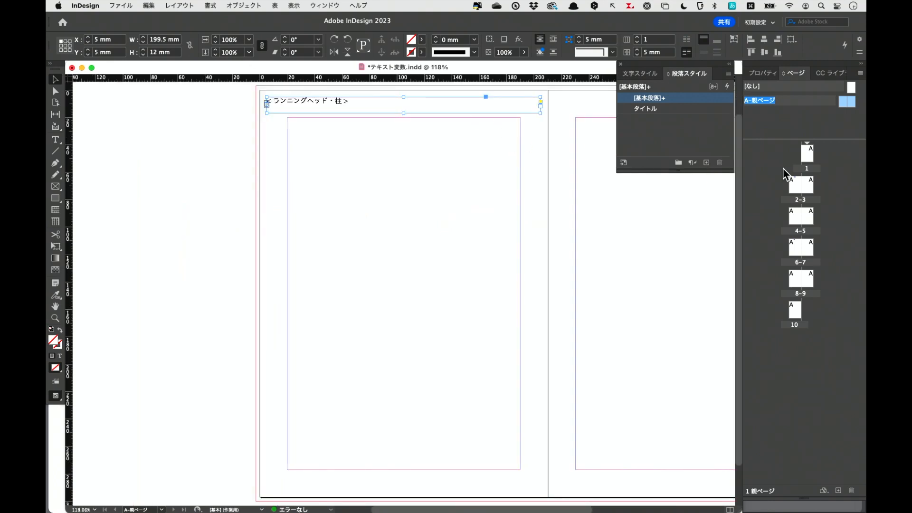
{"action": "double_click", "coordinate": [799, 185]}
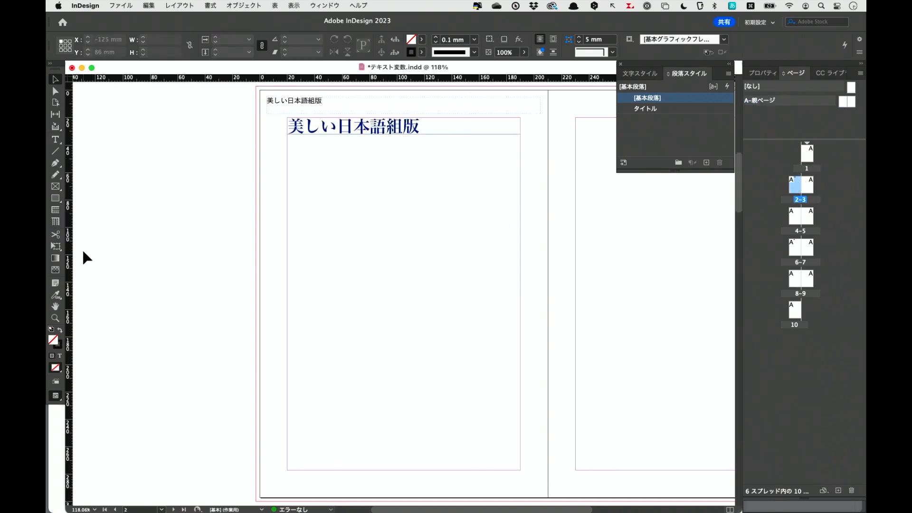
{"action": "left_click", "coordinate": [56, 318]}
{"action": "left_click_drag", "start_coordinate": [254, 91], "coordinate": [458, 169]}
{"action": "left_click", "coordinate": [51, 80]}
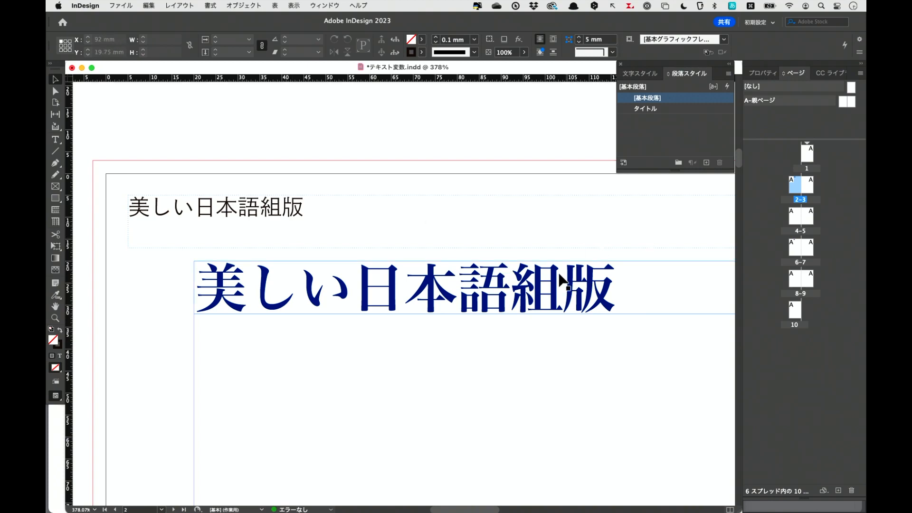
{"action": "scroll", "coordinate": [479, 280], "scroll_direction": "down", "scroll_amount": 3}
{"action": "scroll", "coordinate": [475, 274], "scroll_direction": "down", "scroll_amount": 20}
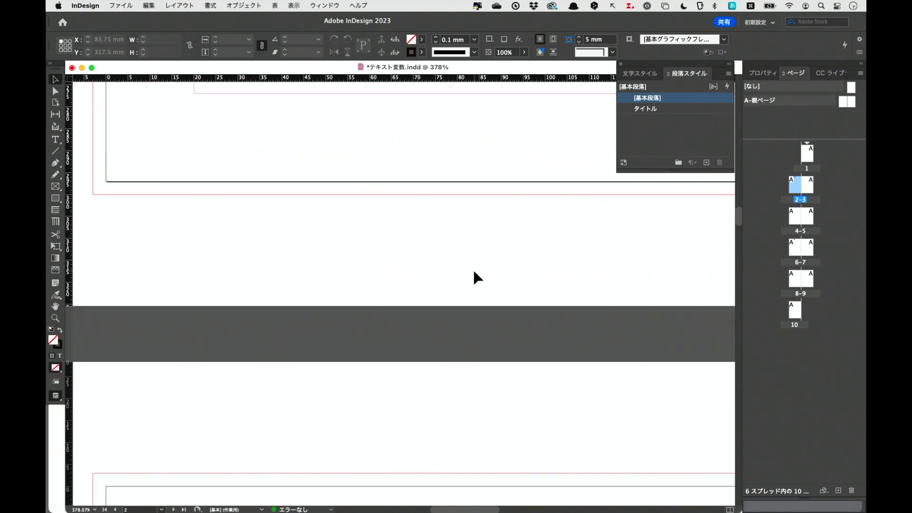
{"action": "scroll", "coordinate": [477, 276], "scroll_direction": "down", "scroll_amount": 10}
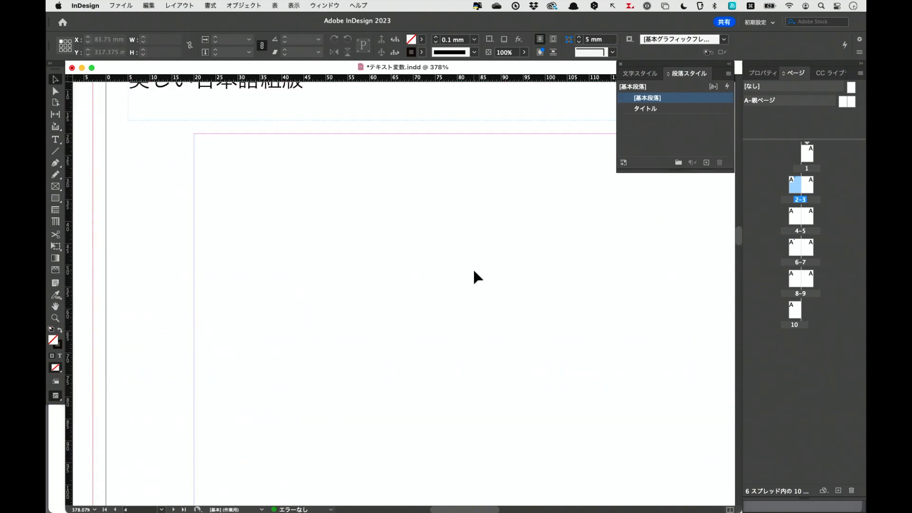
{"action": "scroll", "coordinate": [476, 277], "scroll_direction": "down", "scroll_amount": 15}
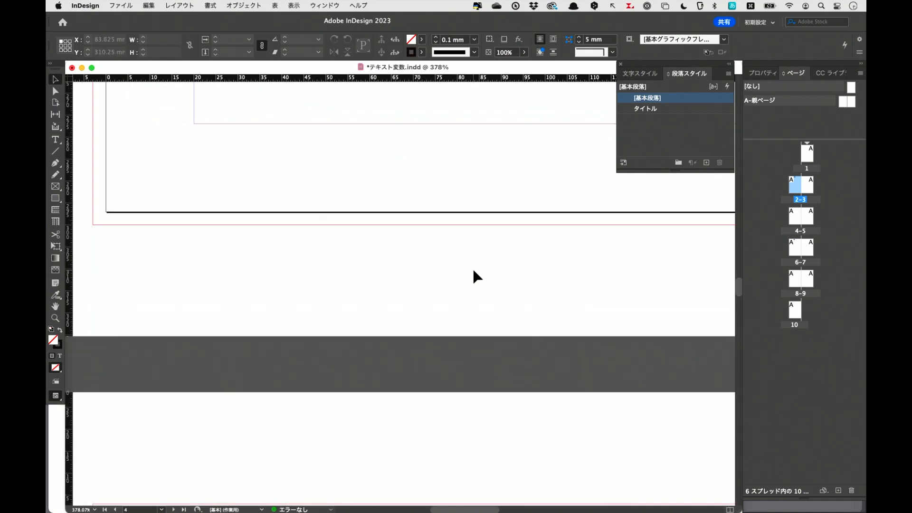
{"action": "scroll", "coordinate": [476, 276], "scroll_direction": "down", "scroll_amount": 5}
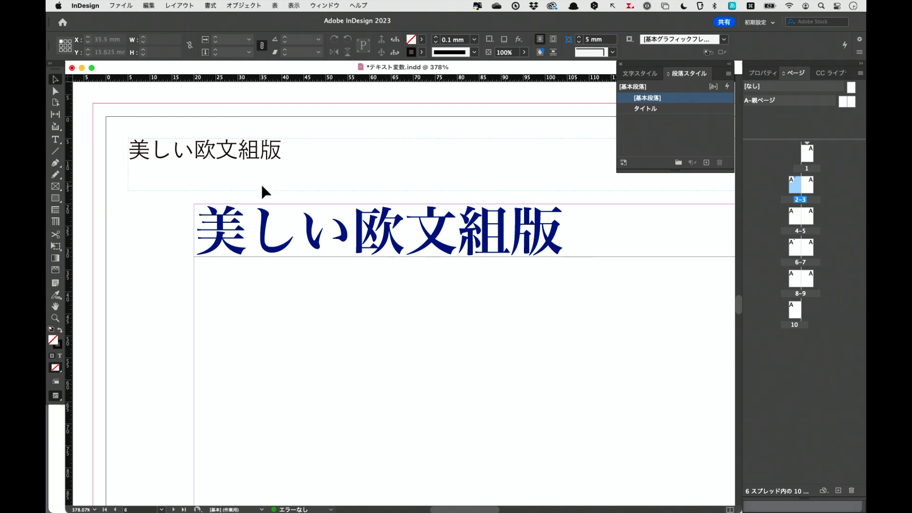
On page 2, replace 日本語 in the section title with 和文 and check the running head above it.
{"action": "double_click", "coordinate": [792, 190]}
{"action": "left_click", "coordinate": [55, 318]}
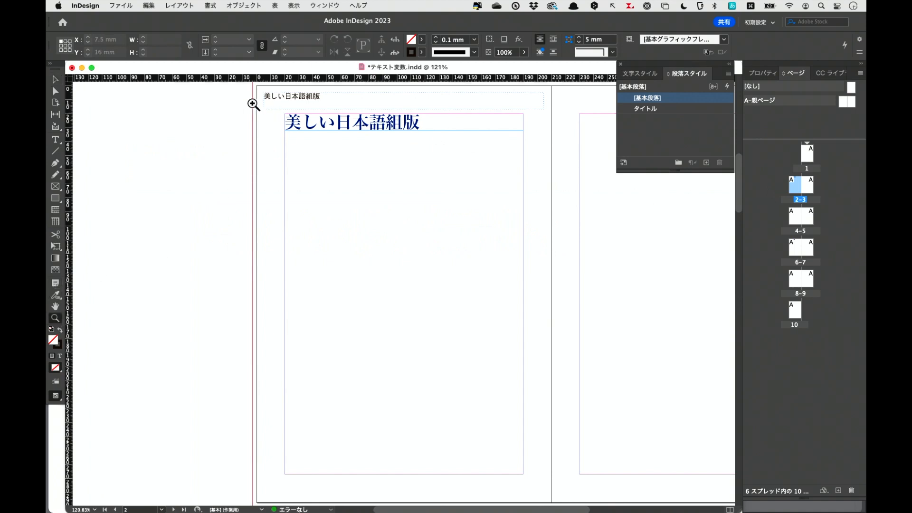
{"action": "left_click_drag", "start_coordinate": [248, 89], "coordinate": [480, 175]}
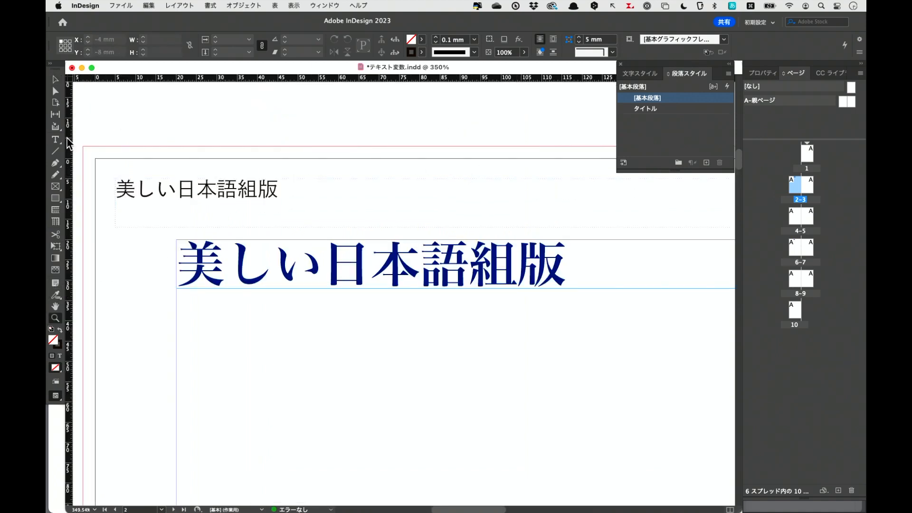
{"action": "left_click", "coordinate": [55, 139]}
{"action": "left_click_drag", "start_coordinate": [326, 268], "coordinate": [453, 277]}
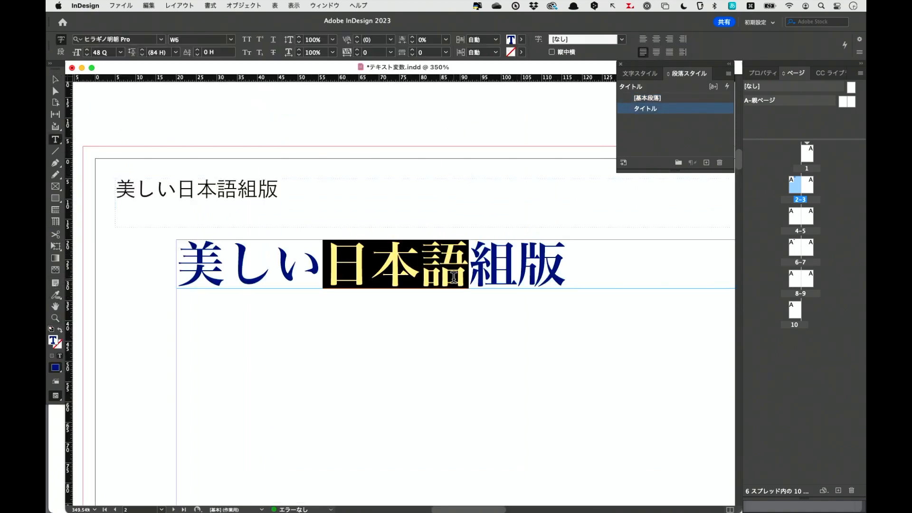
{"action": "type", "text": "wab"}
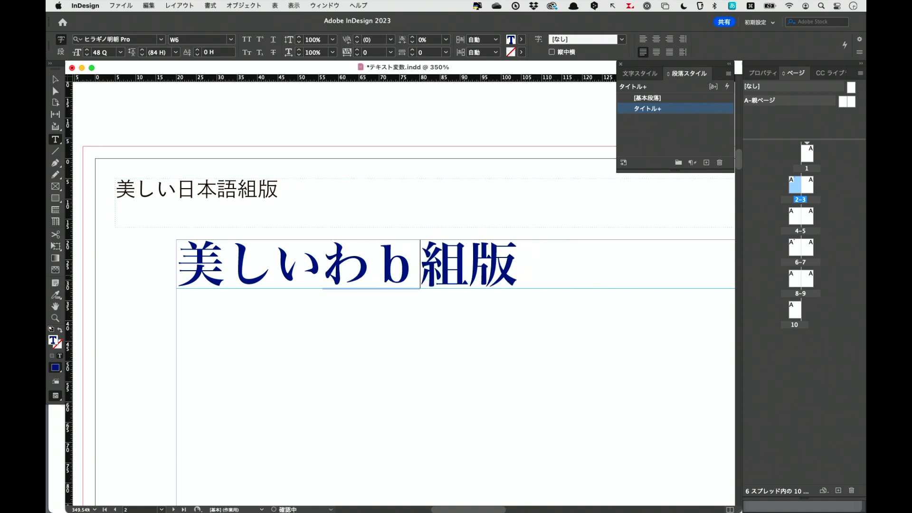
{"action": "type", "text": "un"}
{"action": "key", "text": "space"}
{"action": "key", "text": "Return"}
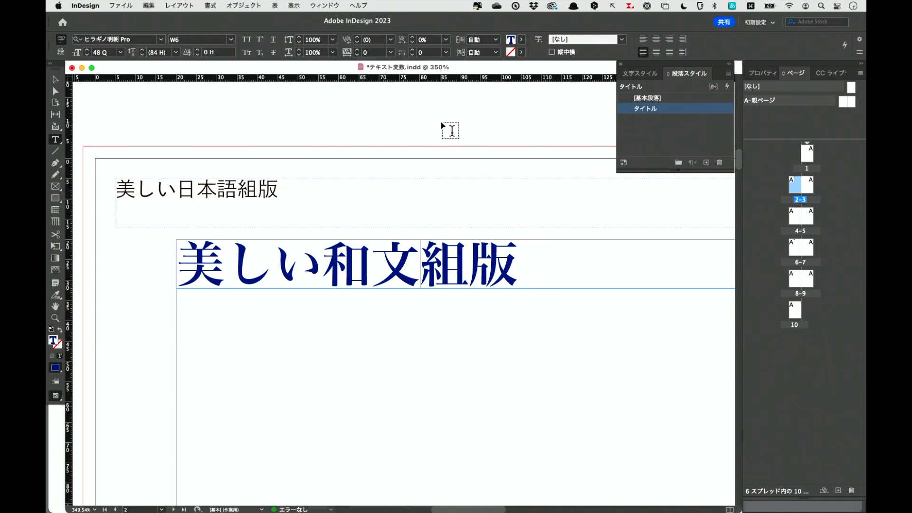
{"action": "scroll", "coordinate": [457, 152], "scroll_direction": "down", "scroll_amount": 5}
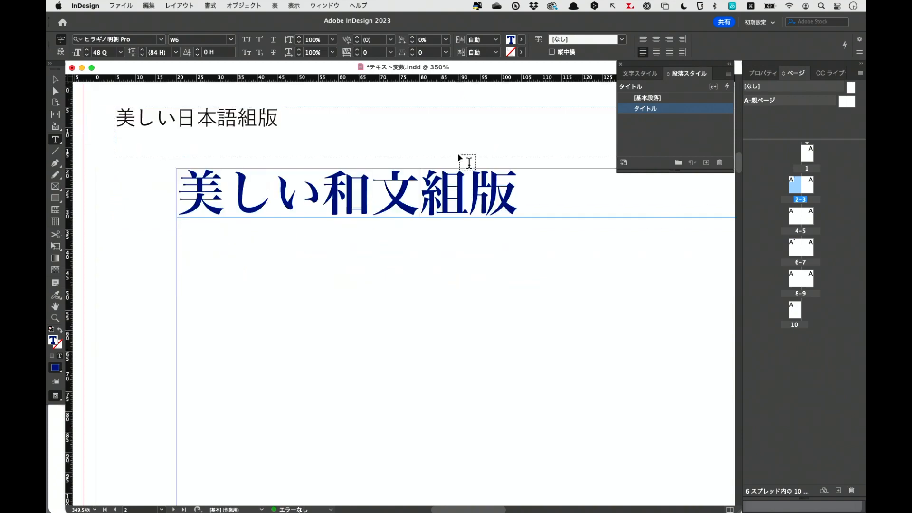
{"action": "scroll", "coordinate": [458, 156], "scroll_direction": "up", "scroll_amount": 4}
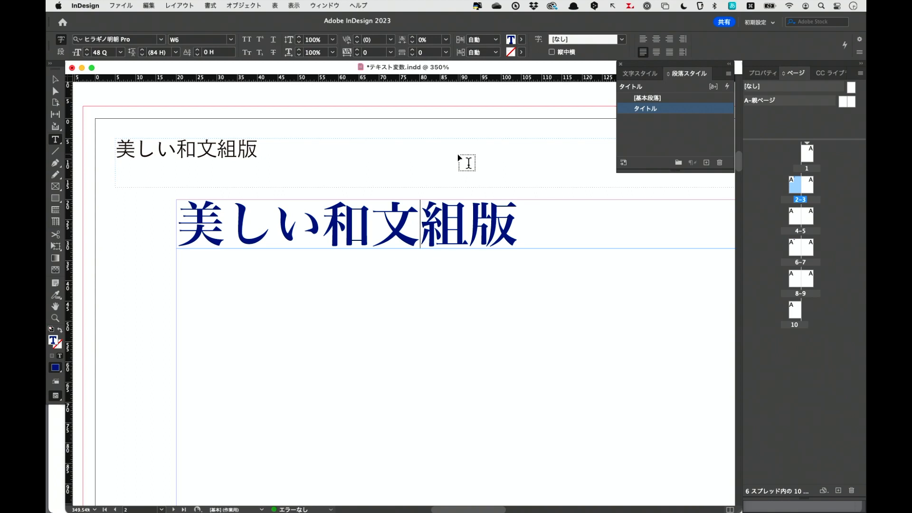
{"action": "left_click_drag", "start_coordinate": [519, 227], "coordinate": [175, 209]}
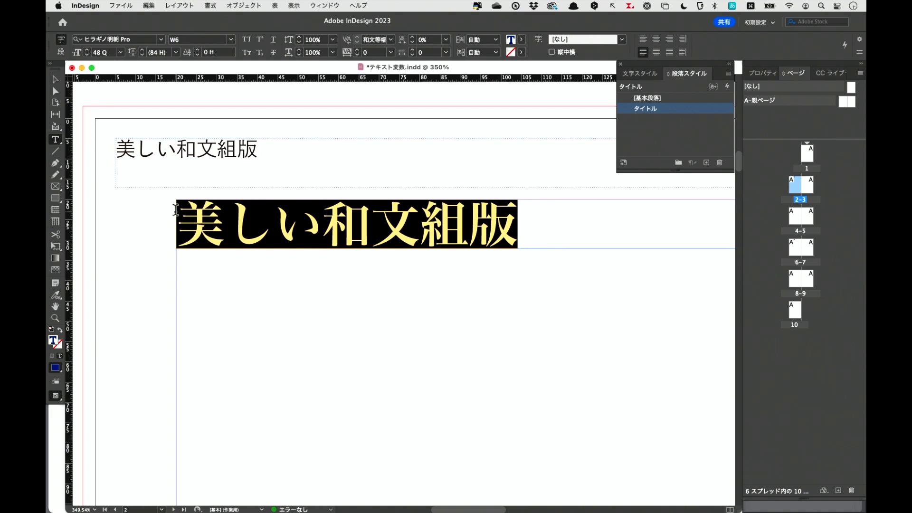
Switch to Chrome and read the article No.19 on creating running heads from two-line text with text variables.
{"action": "key", "text": "super"}
{"action": "key", "text": "super+Tab"}
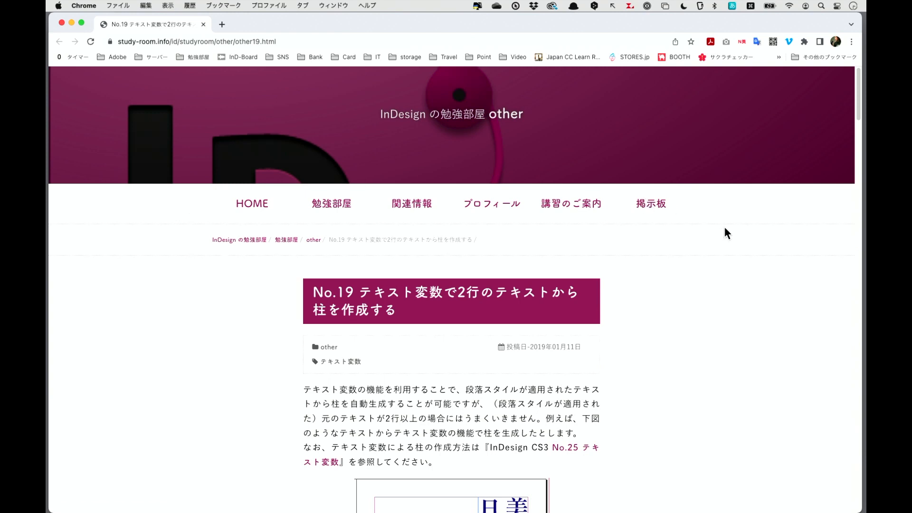
{"action": "scroll", "coordinate": [724, 228], "scroll_direction": "down", "scroll_amount": 3}
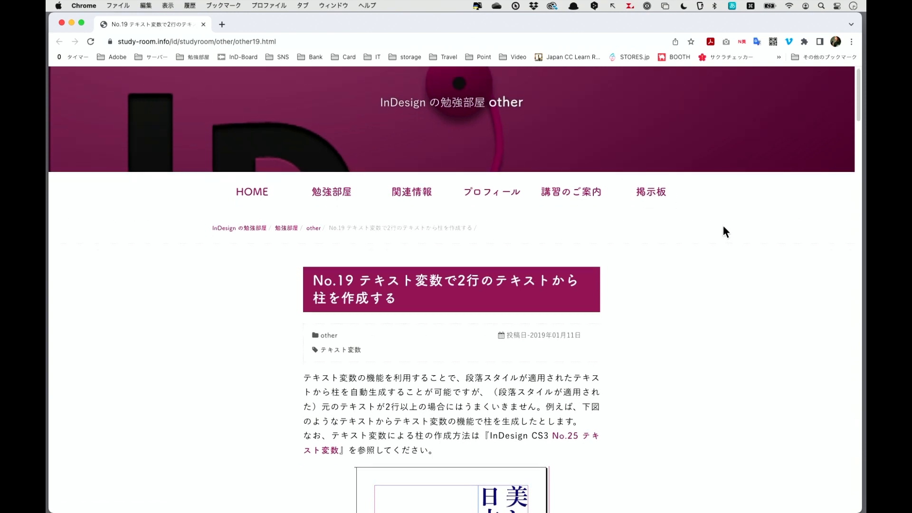
{"action": "scroll", "coordinate": [724, 230], "scroll_direction": "down", "scroll_amount": 3}
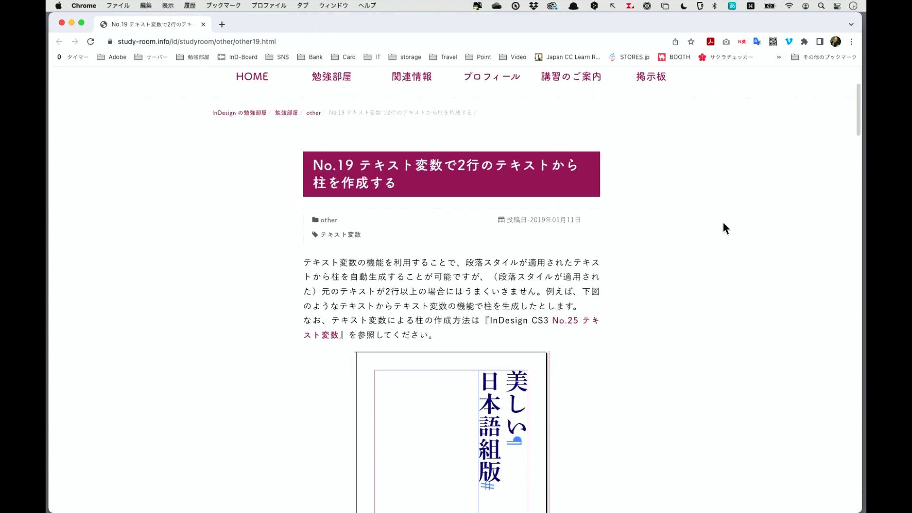
{"action": "scroll", "coordinate": [723, 224], "scroll_direction": "down", "scroll_amount": 2}
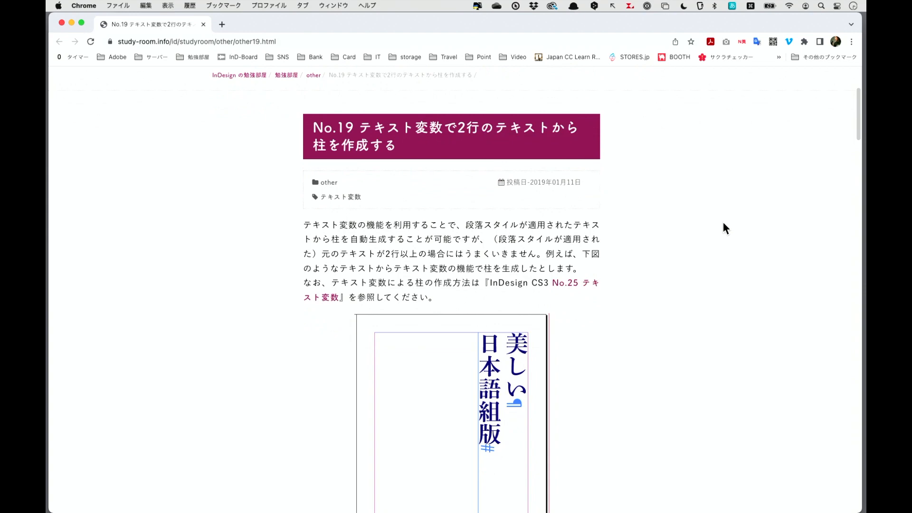
{"action": "scroll", "coordinate": [724, 228], "scroll_direction": "down", "scroll_amount": 10}
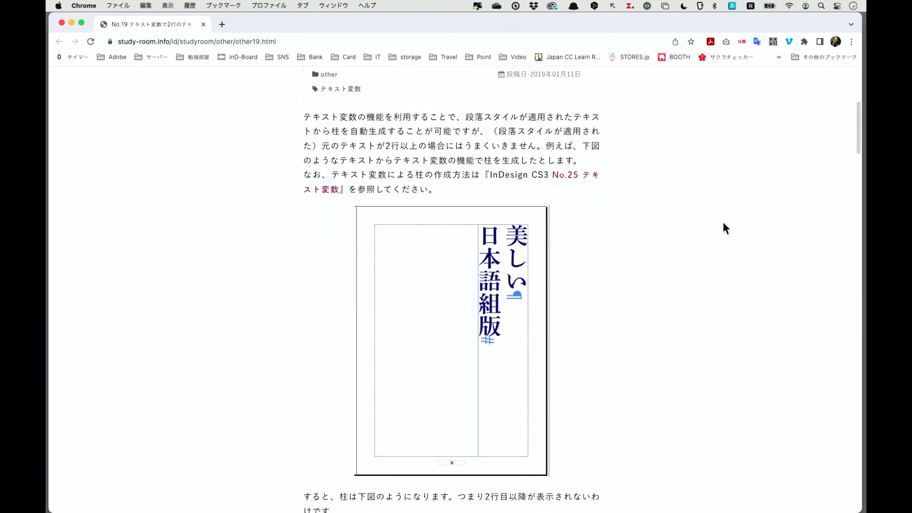
{"action": "scroll", "coordinate": [724, 228], "scroll_direction": "down", "scroll_amount": 3}
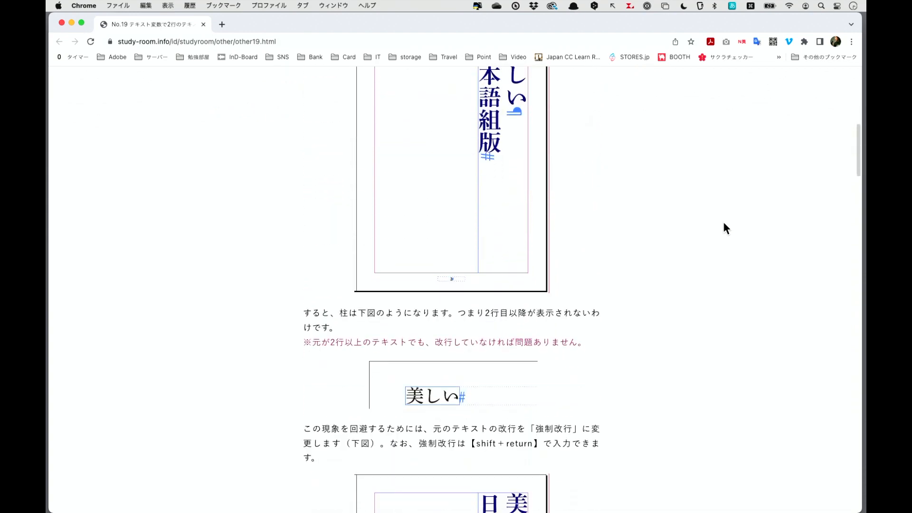